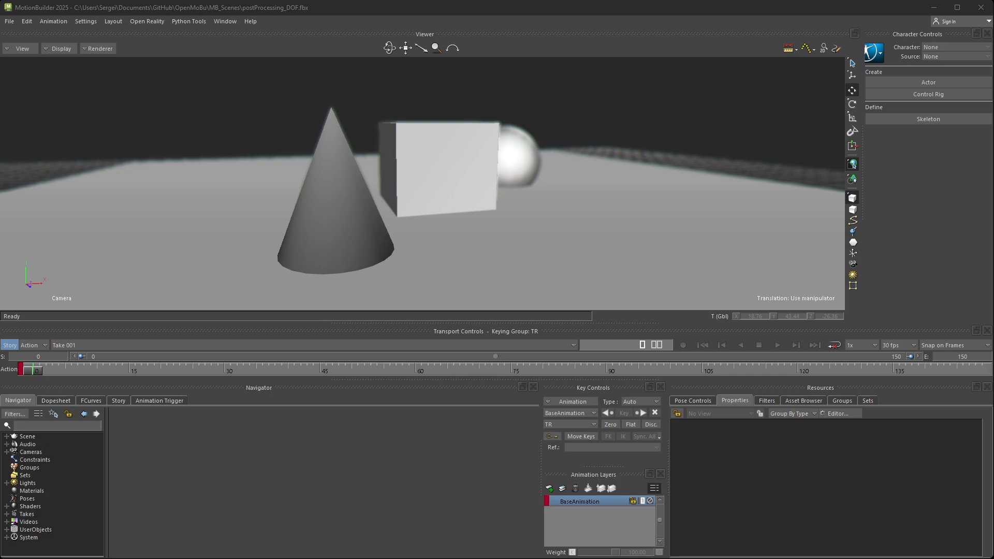
Switch to the browser and review the OpenMoBu Depth of Field Effect page, from Focus Control to Bokeh Shape, then minimize it
key("alt+Tab")
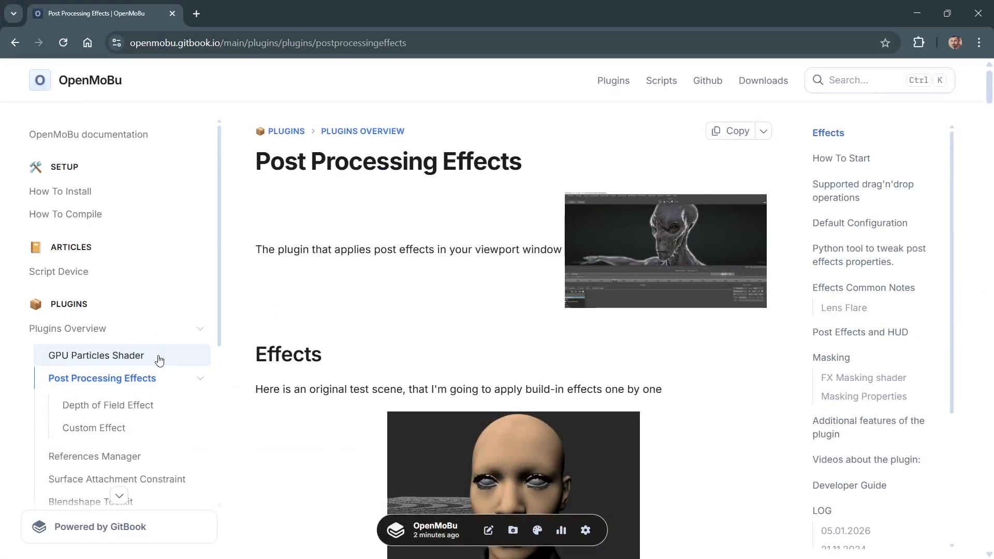
left_click(107, 406)
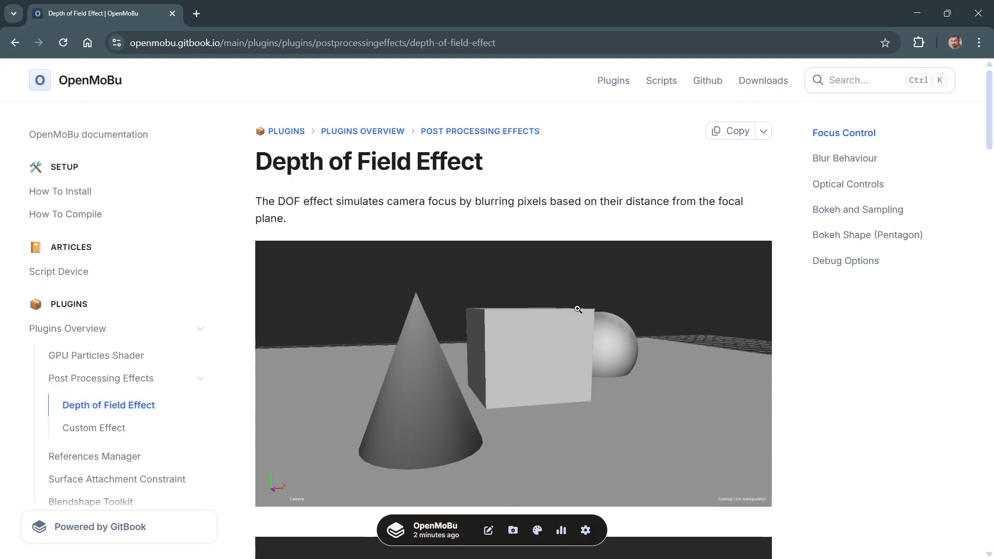
scroll(601, 293, "down", 20)
scroll(601, 293, "down", 6)
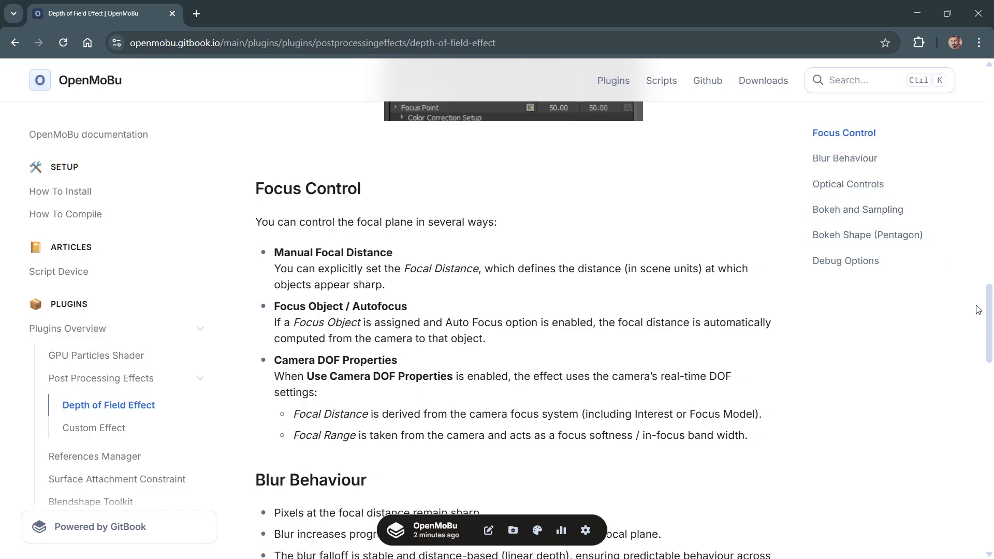
left_click_drag(990, 306, 991, 451)
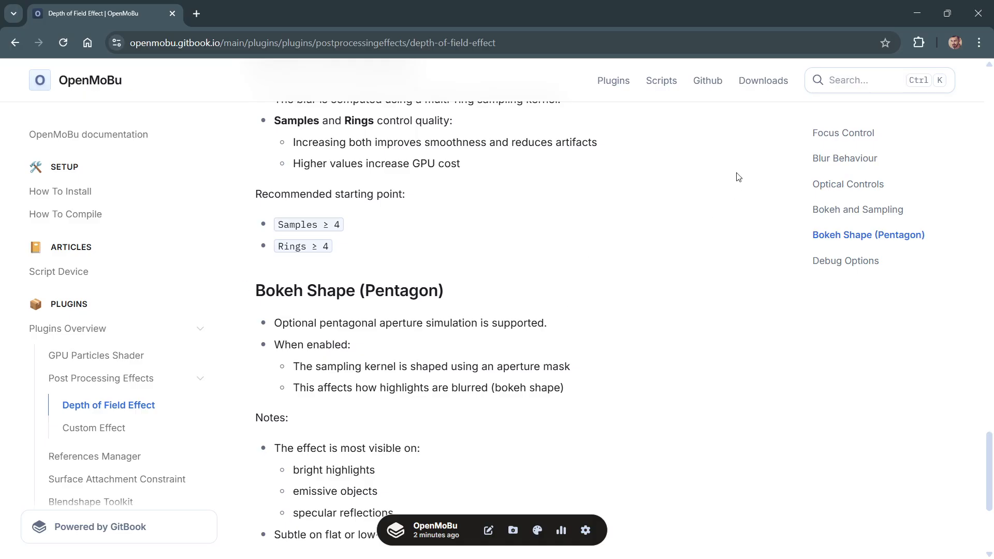
left_click(916, 13)
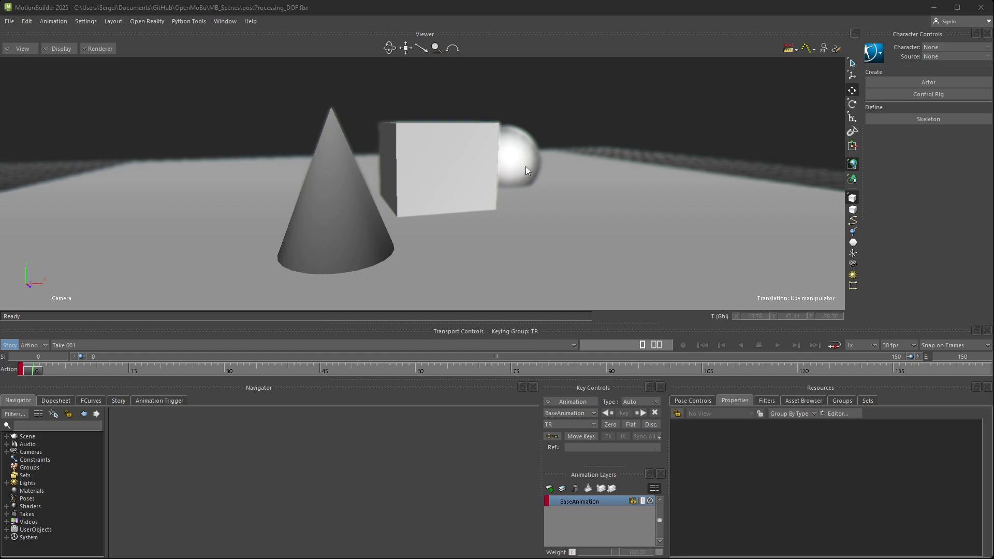
Select the Post Processing user object and set its depth of field Focal Distance to 45.40
double_click(30, 528)
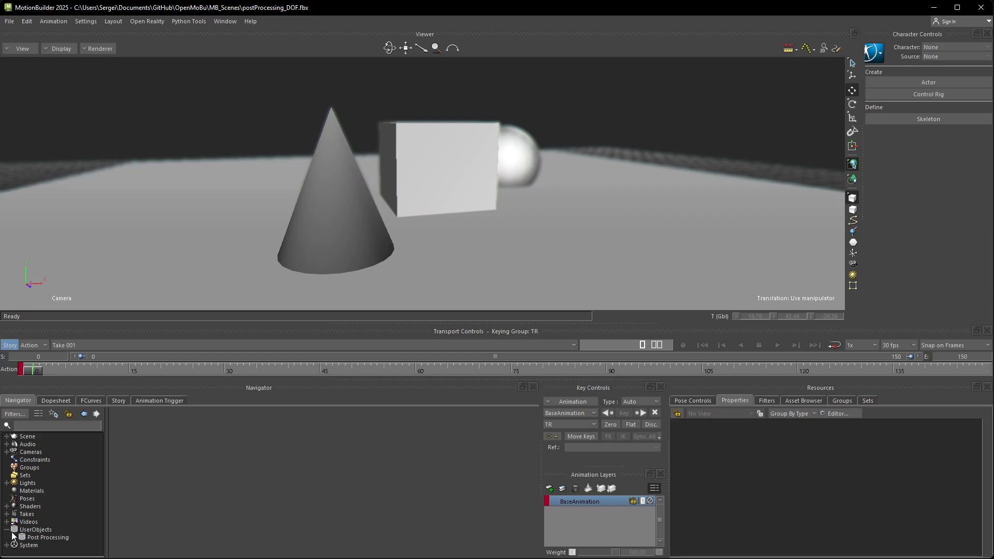
left_click(30, 536)
scroll(747, 489, "down", 5)
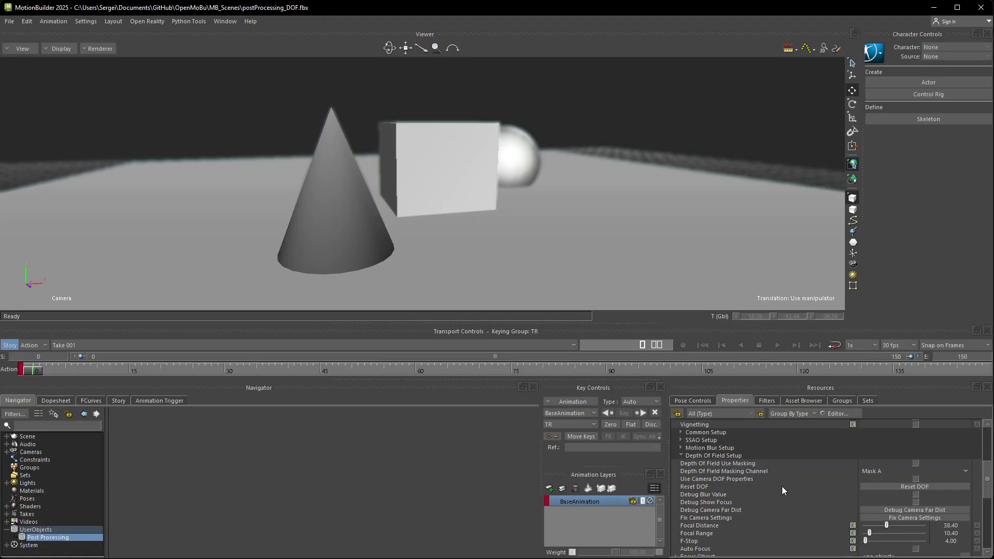
scroll(778, 492, "down", 1)
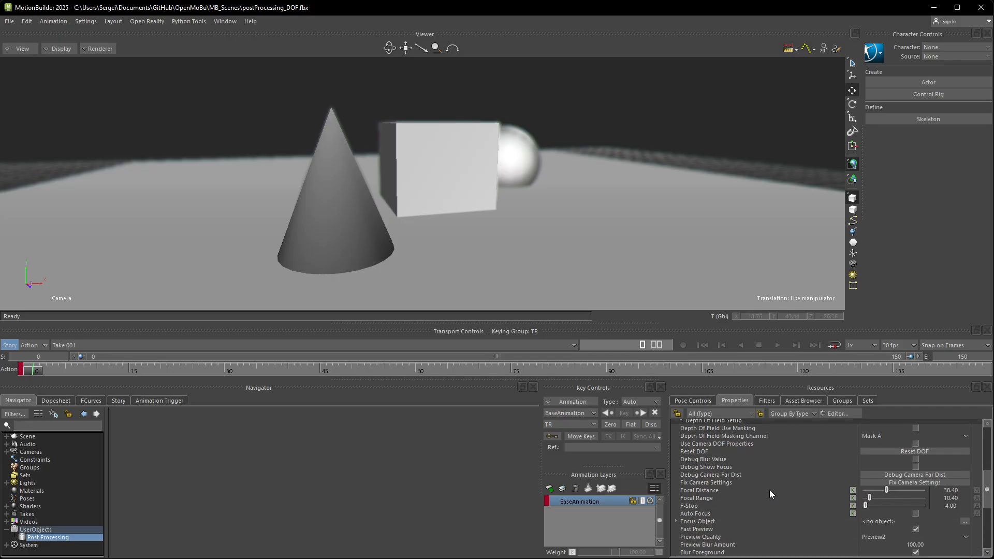
left_click(718, 484)
left_click(714, 490)
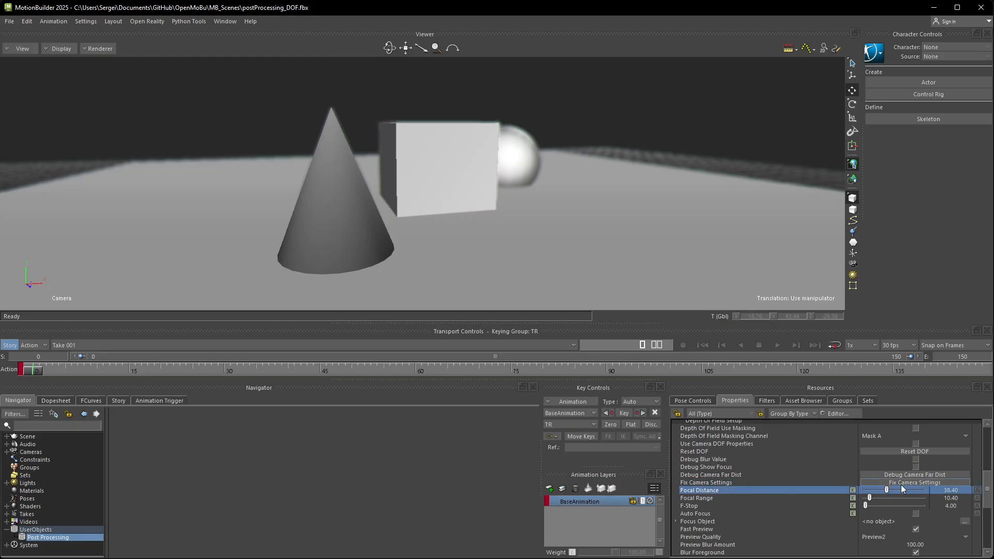
mouse_move(944, 493)
left_mouse_down()
mouse_move(914, 492)
mouse_move(972, 492)
mouse_move(915, 493)
mouse_move(944, 493)
mouse_move(930, 492)
left_mouse_up()
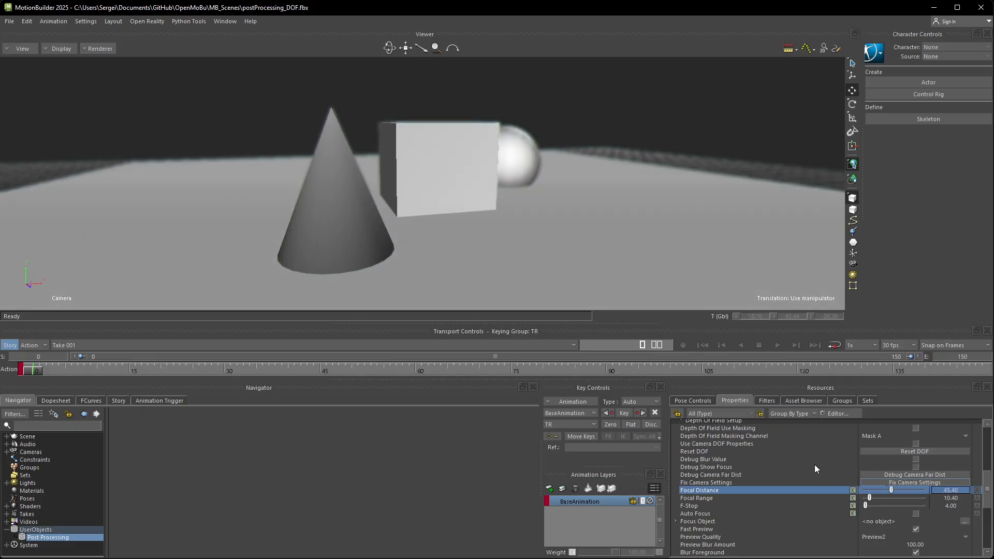
Set Focal Distance to 81.40 with the Debug Blur Value display on, and turn that display off again
left_click(915, 460)
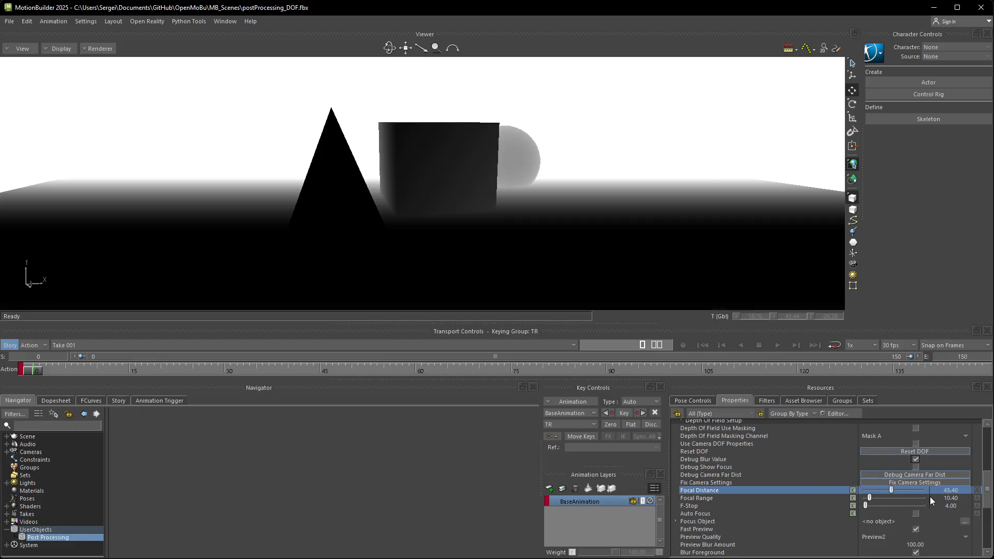
mouse_move(948, 493)
left_mouse_down()
mouse_move(915, 493)
mouse_move(986, 492)
mouse_move(940, 490)
mouse_move(963, 489)
mouse_move(952, 483)
left_mouse_up()
left_click(916, 459)
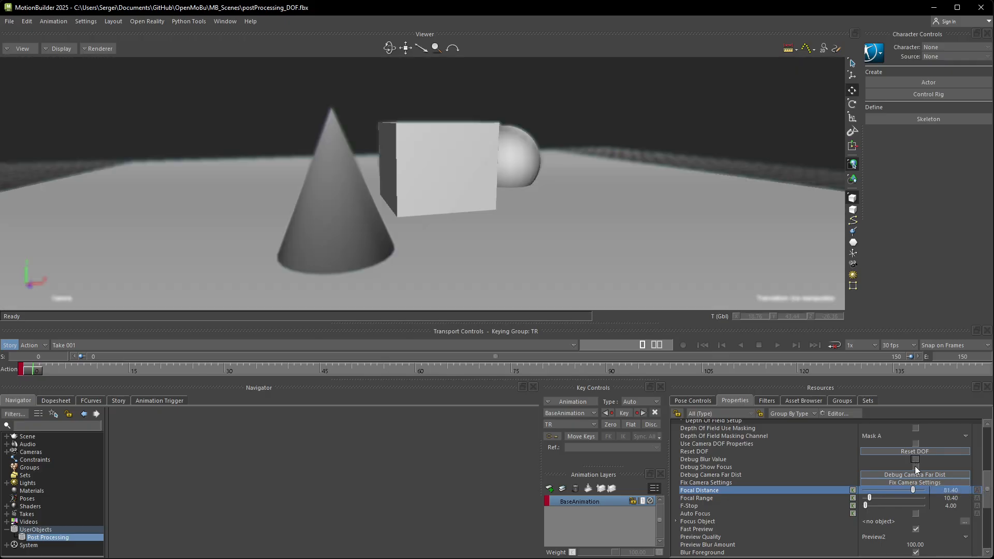
Check the in-focus zone with Debug Show Focus while varying Focal Distance, leaving it at 81.40 and the debug display off
left_click(915, 467)
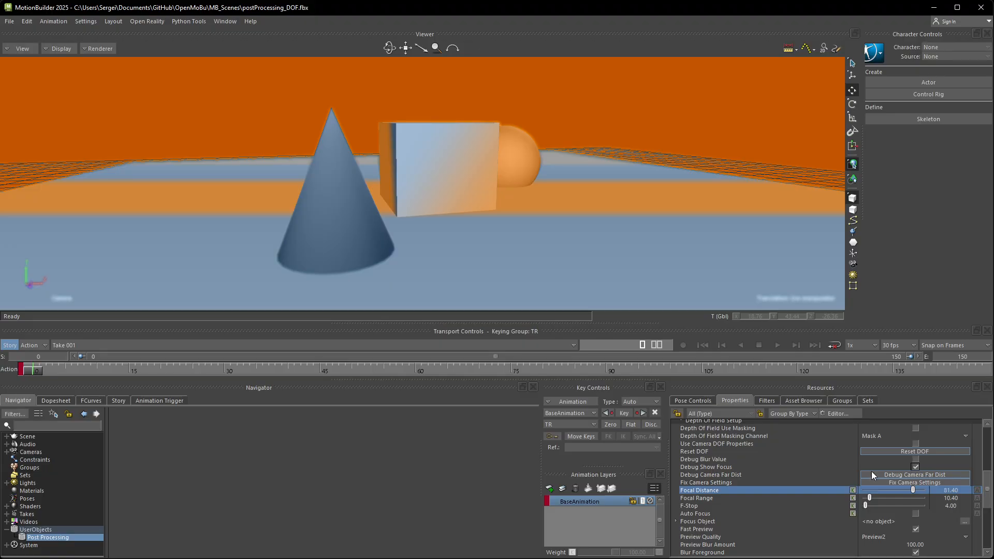
mouse_move(951, 491)
left_mouse_down()
mouse_move(961, 490)
mouse_move(943, 489)
left_mouse_up()
left_click(915, 466)
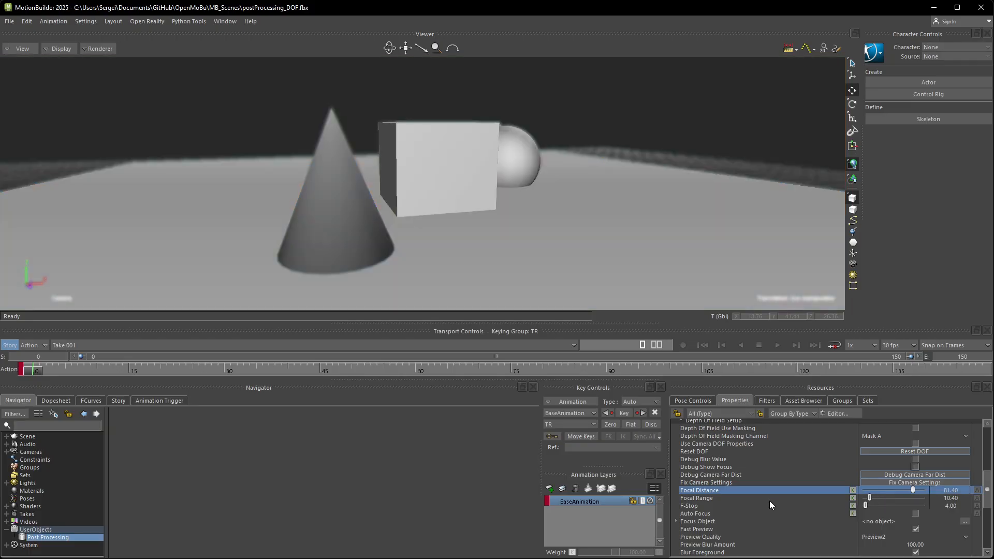
Try Use Focus Point while moving the camera around the cone, cube and sphere, and turn the option back off
scroll(773, 490, "down", 5)
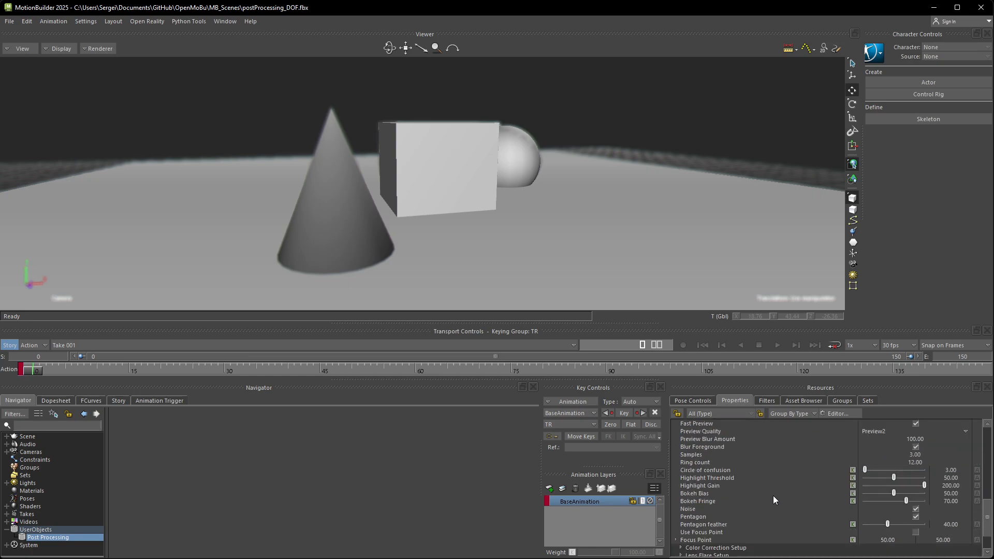
left_click(916, 532)
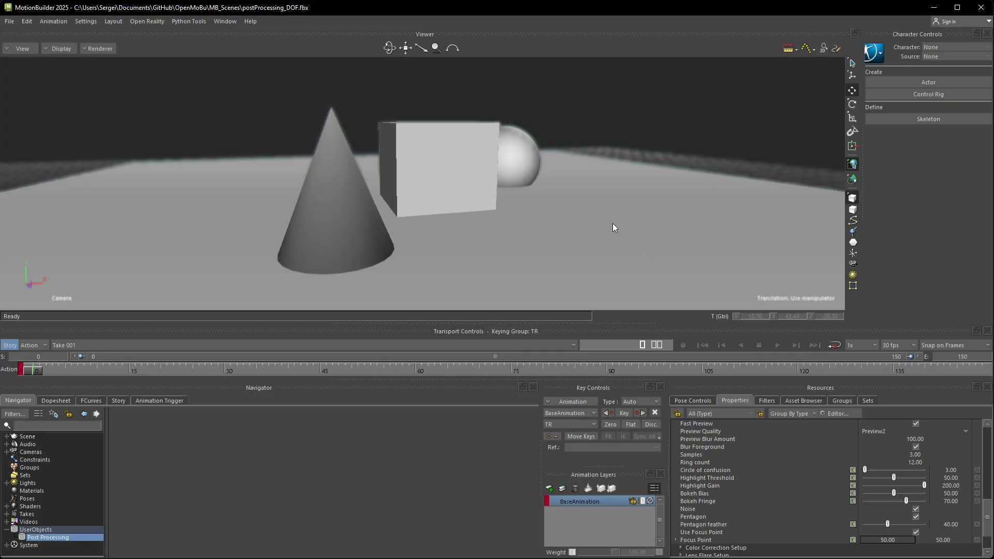
left_click_drag(612, 205, 648, 191, "shift")
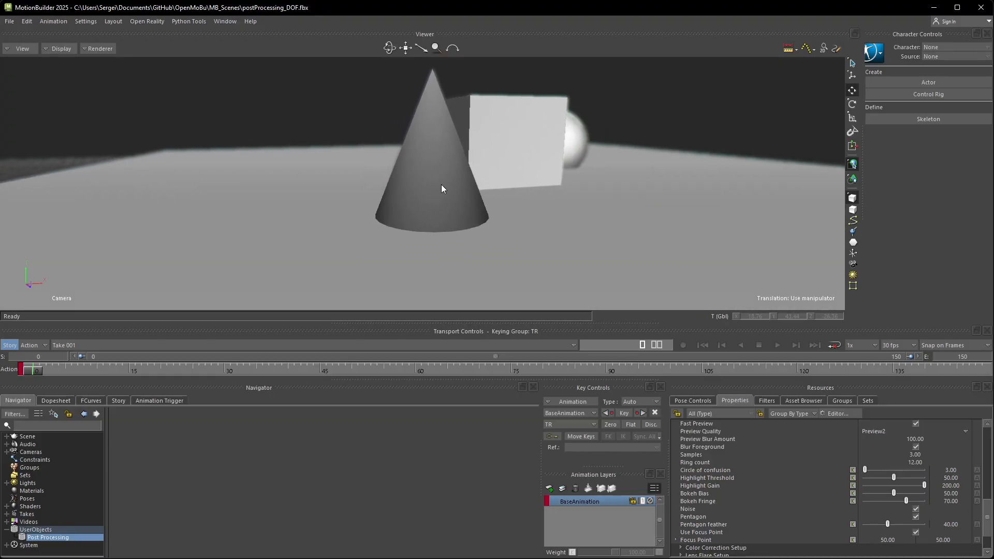
left_click_drag(441, 184, 485, 224, "ctrl+shift")
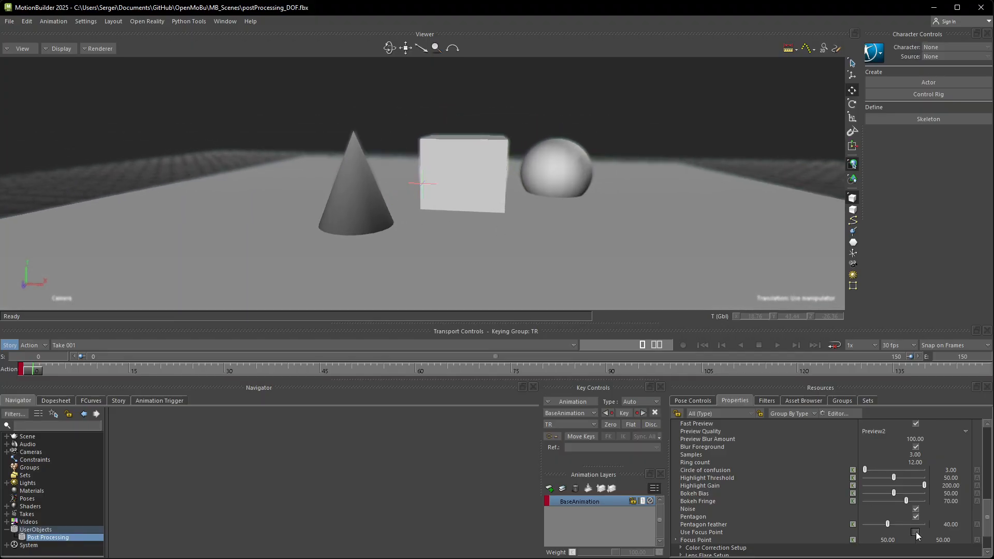
Enable Use Camera DOF Properties in the Depth Of Field Setup of the Post Processing object
scroll(911, 512, "up", 5)
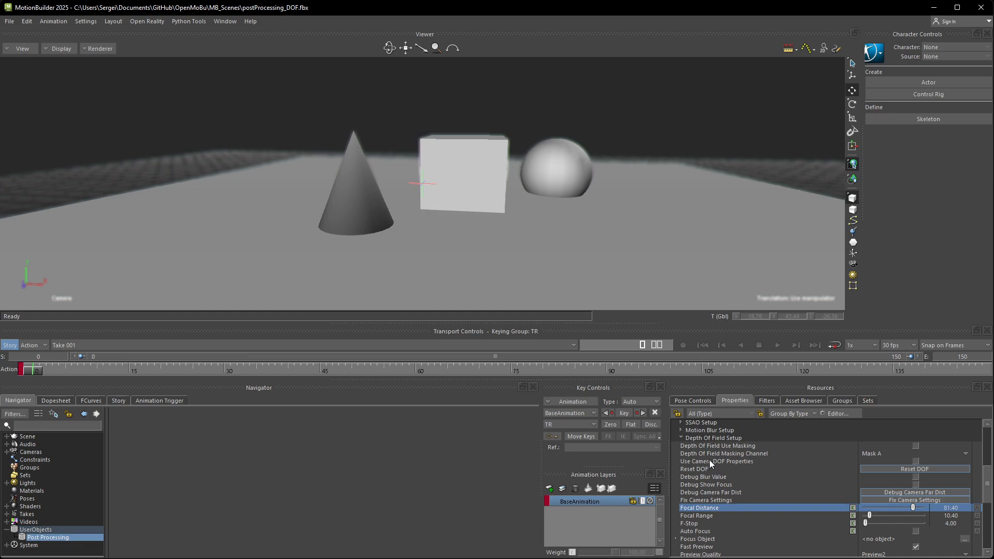
left_click(710, 461)
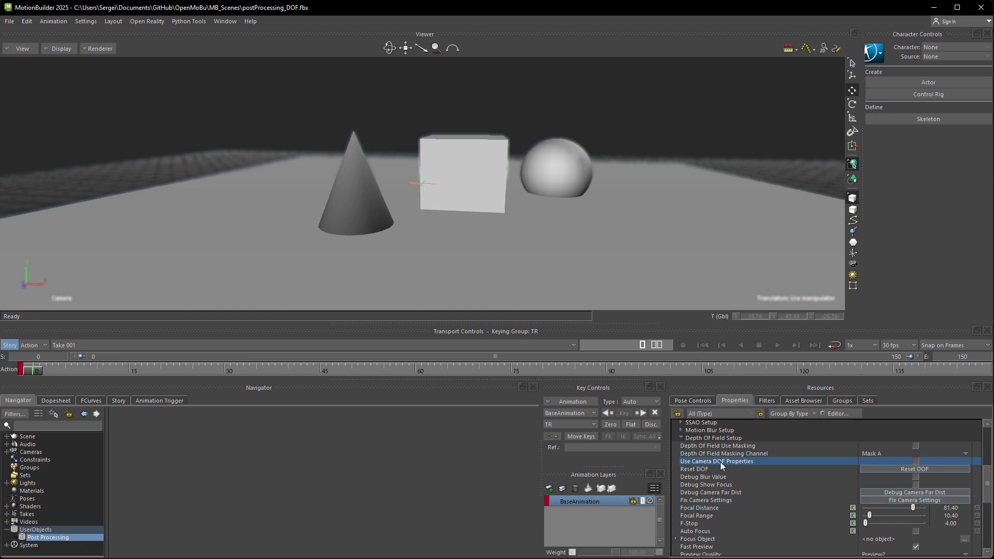
left_click(916, 462)
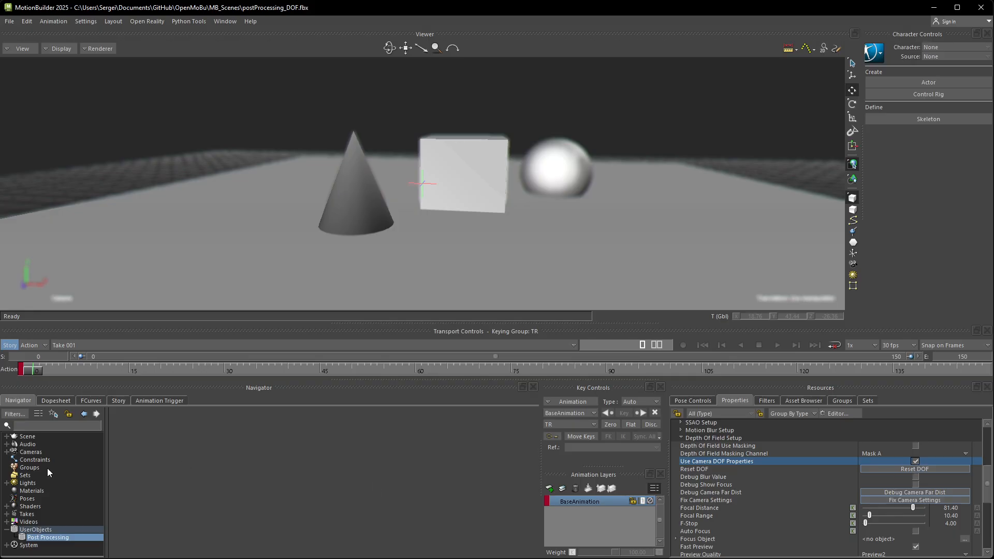
Open the settings of the scene's Camera and examine the Focus distance source options, keeping Camera Interest
left_click(7, 452)
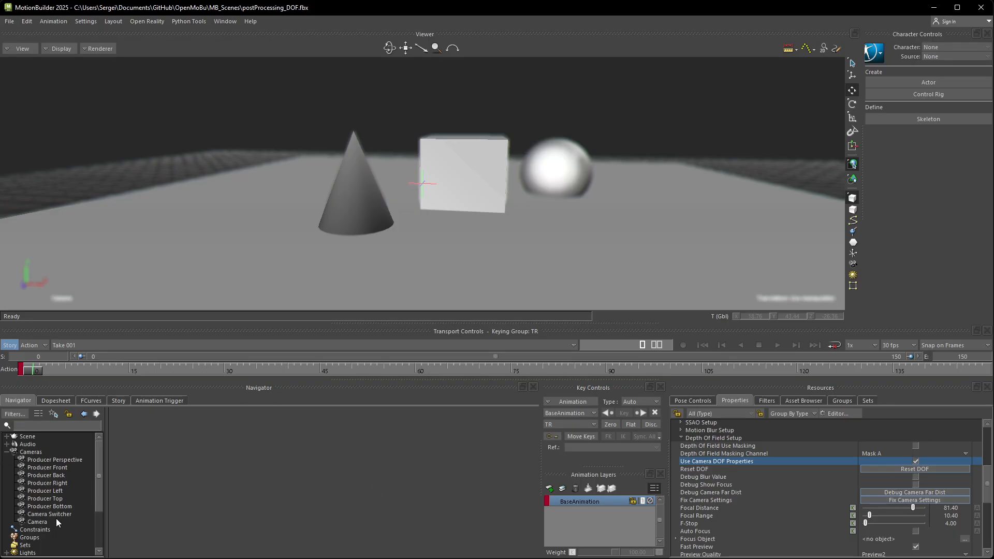
left_click(37, 522)
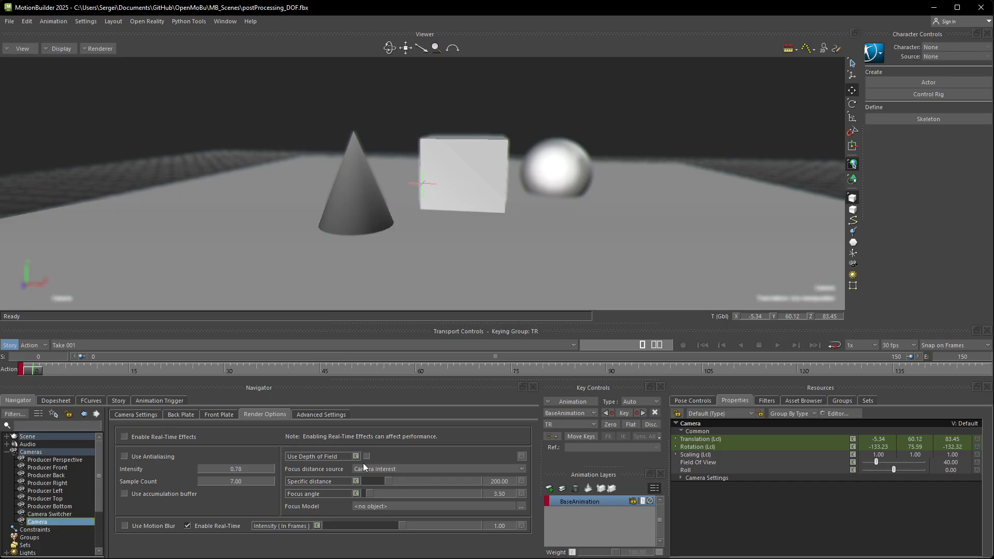
left_click(393, 469)
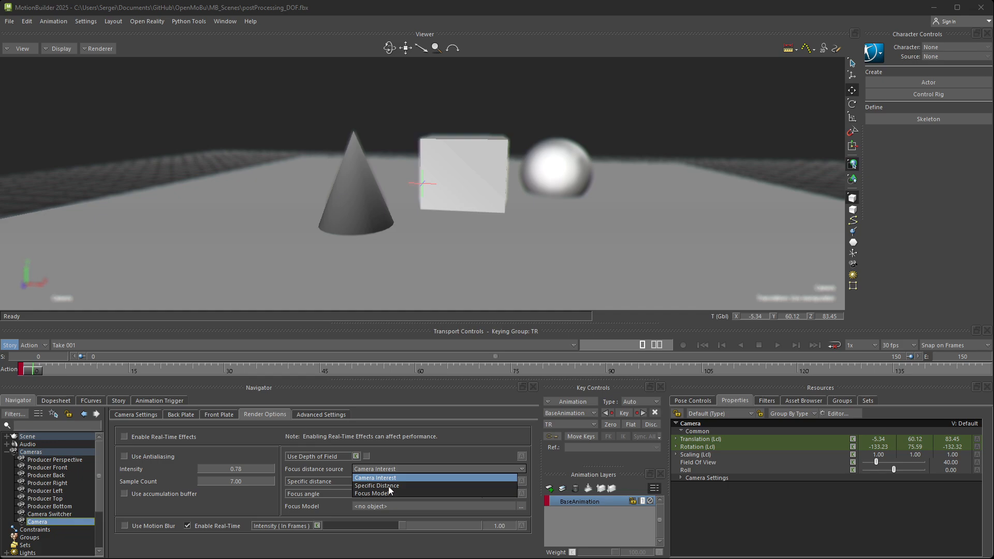
left_click(321, 470)
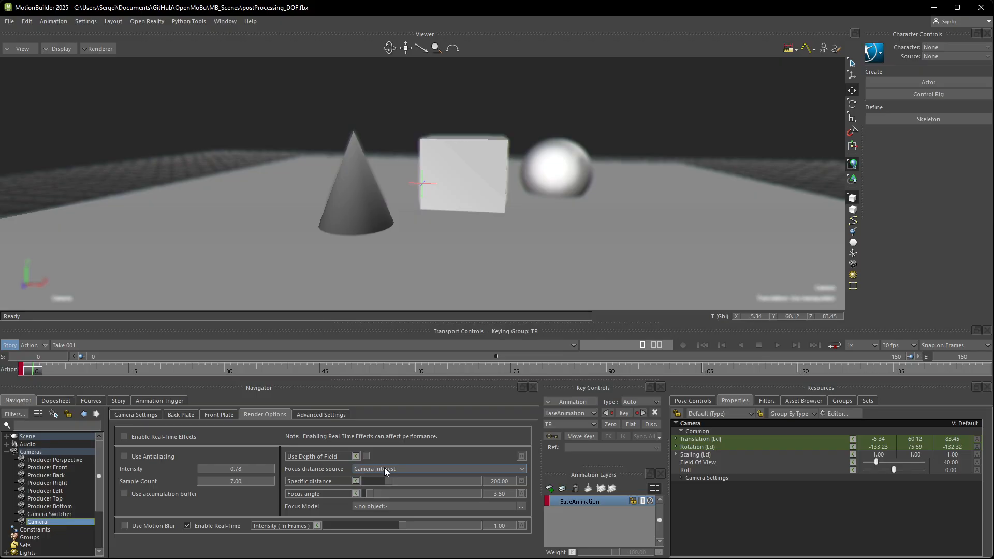
Select the Camera Interest object and move it onto the sphere in the perspective view, at about 13.83, 37.39, -27.75
left_click_drag(571, 228, 566, 229, "shift")
key("ctrl+w")
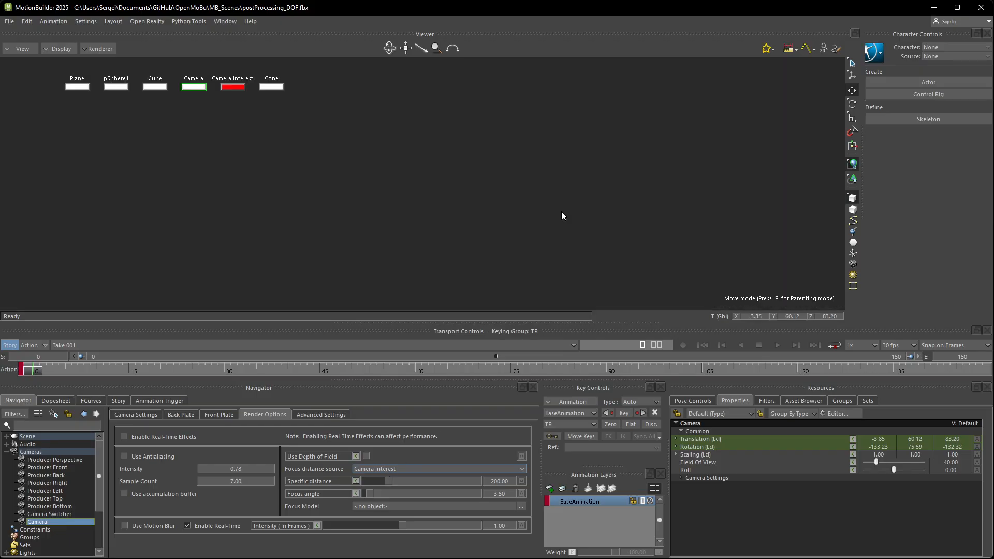
left_click(235, 92)
key("ctrl+w")
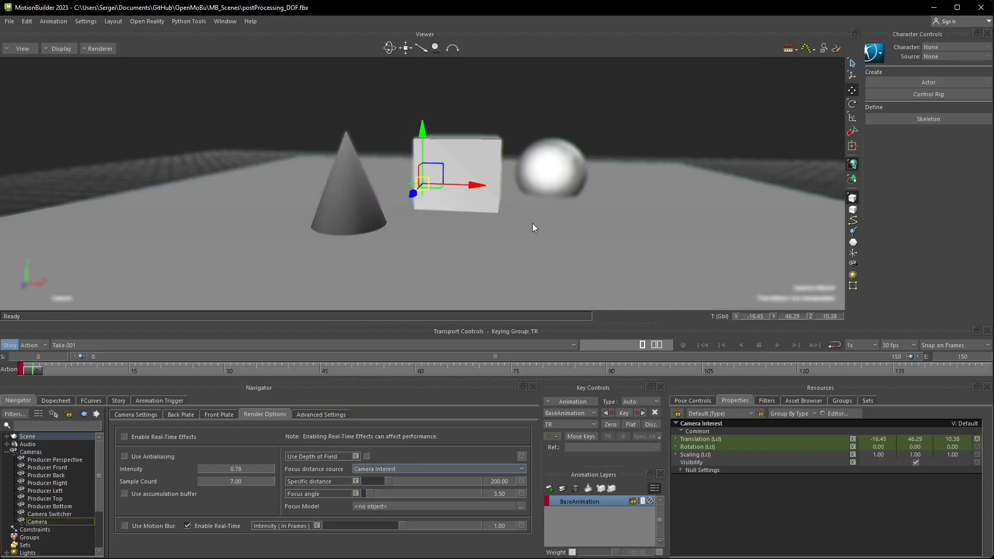
key("ctrl+e")
key("e")
left_click_drag(582, 217, 512, 248, "alt")
key("w")
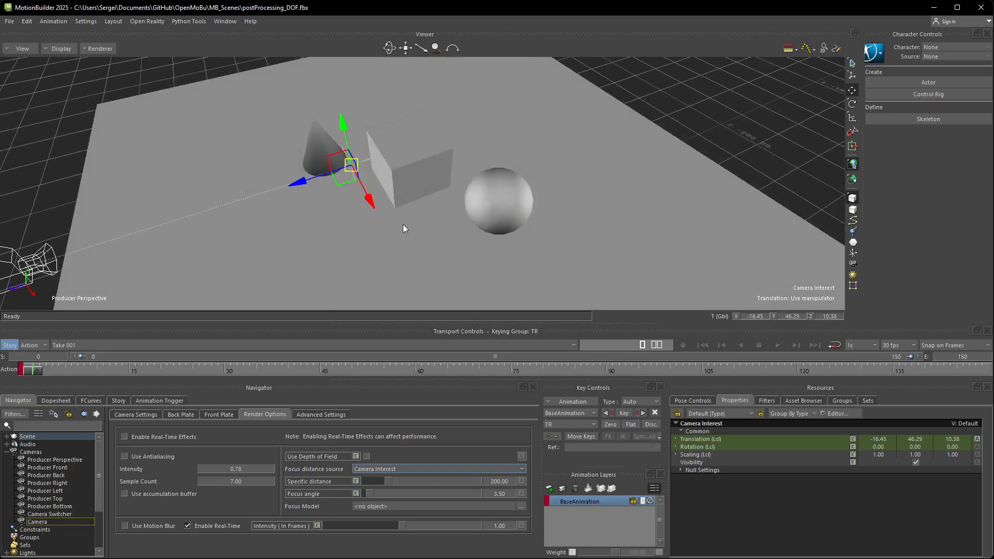
left_click_drag(353, 177, 505, 213)
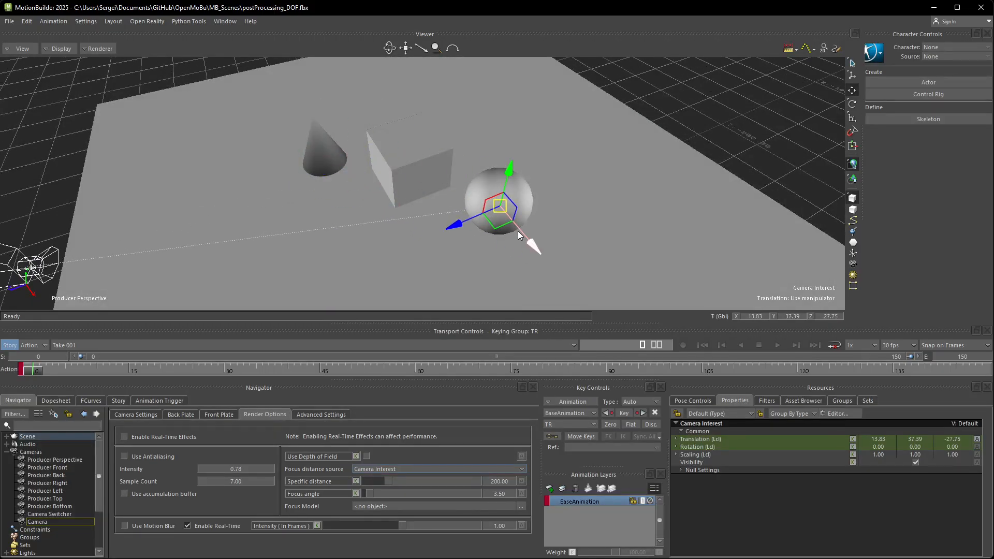
Return to the scene camera's view and set the camera's Focus angle to 12.90
key("ctrl+e")
key("e")
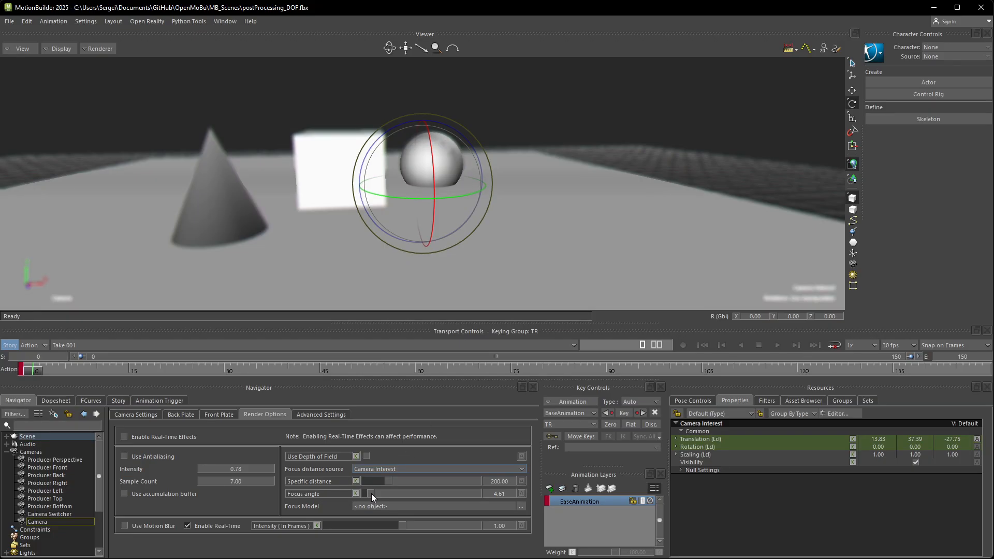
left_click_drag(371, 493, 380, 493)
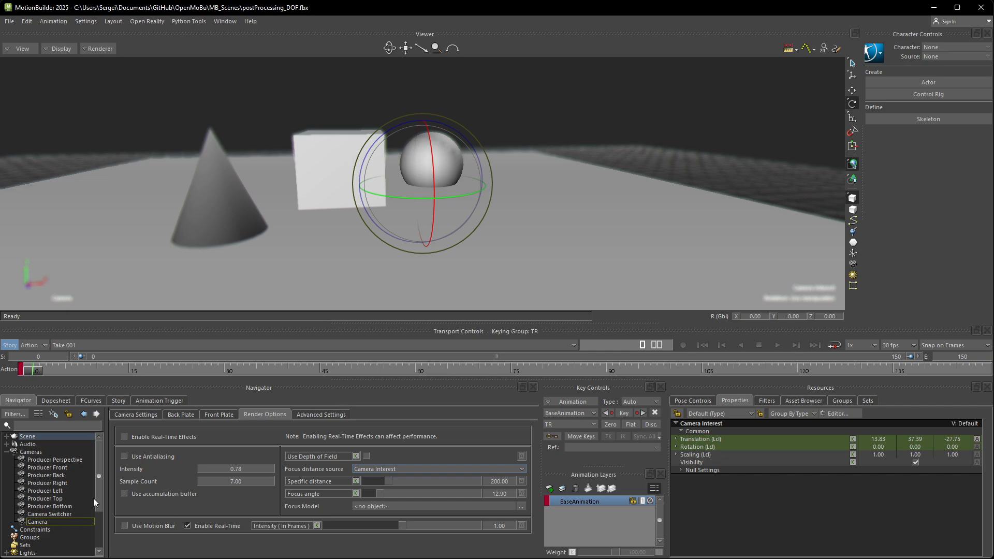
Select the Post Processing object again and disable its Use Camera DOF Properties option
scroll(94, 498, "down", 3)
left_click(48, 545)
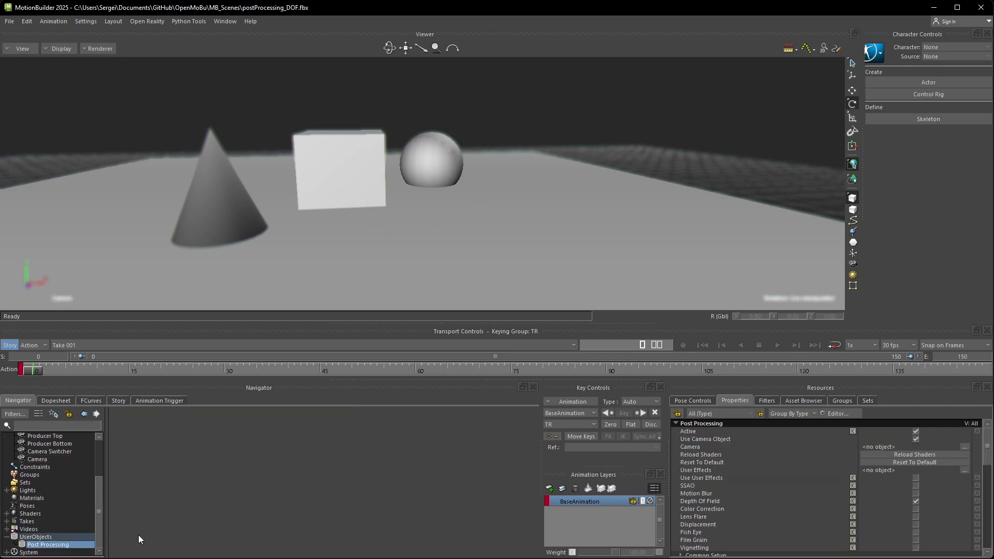
scroll(814, 500, "down", 10)
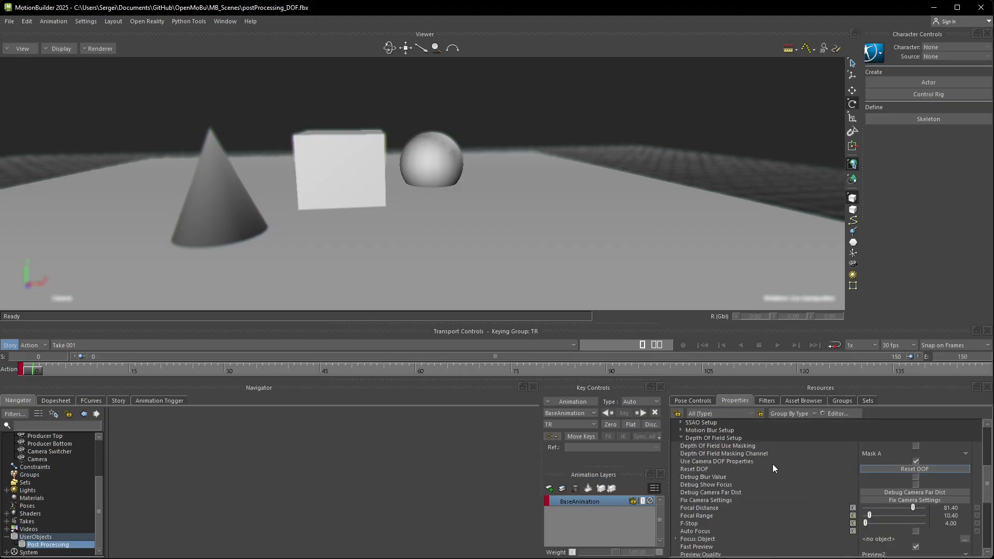
left_click(777, 461)
left_click(915, 461)
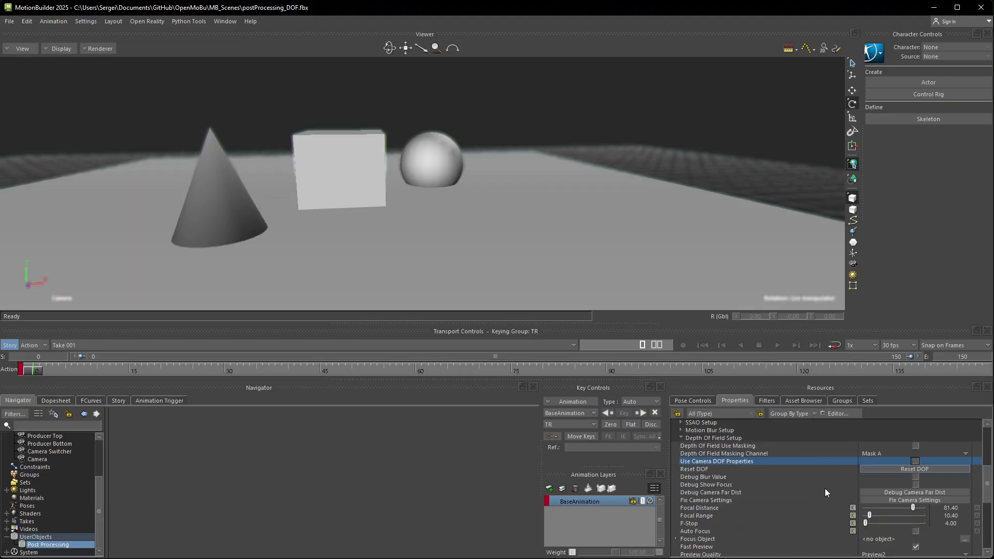
scroll(788, 489, "down", 3)
scroll(790, 492, "up", 1)
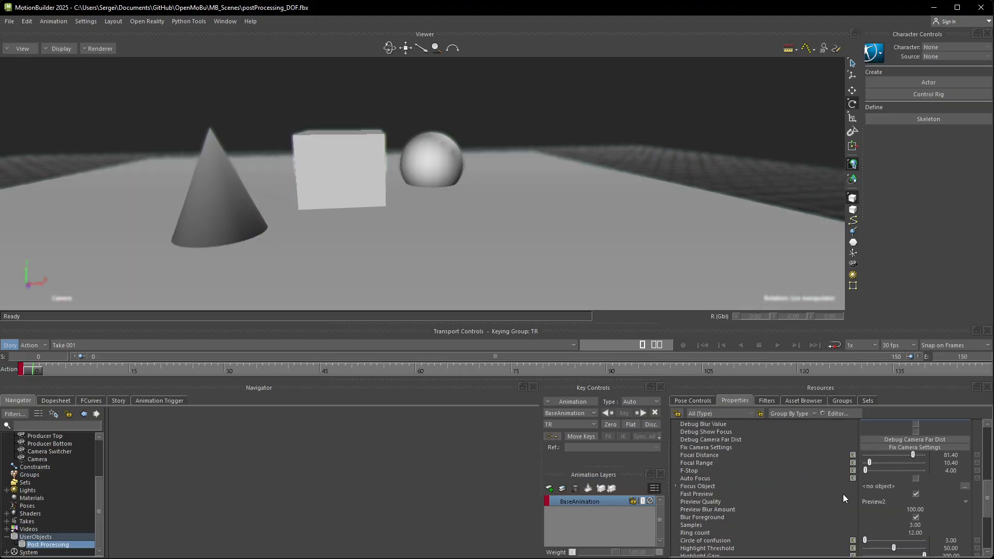
Enable Auto Focus in the depth of field settings and assign Camera Interest as the Focus Object
left_click(704, 478)
left_click(915, 479)
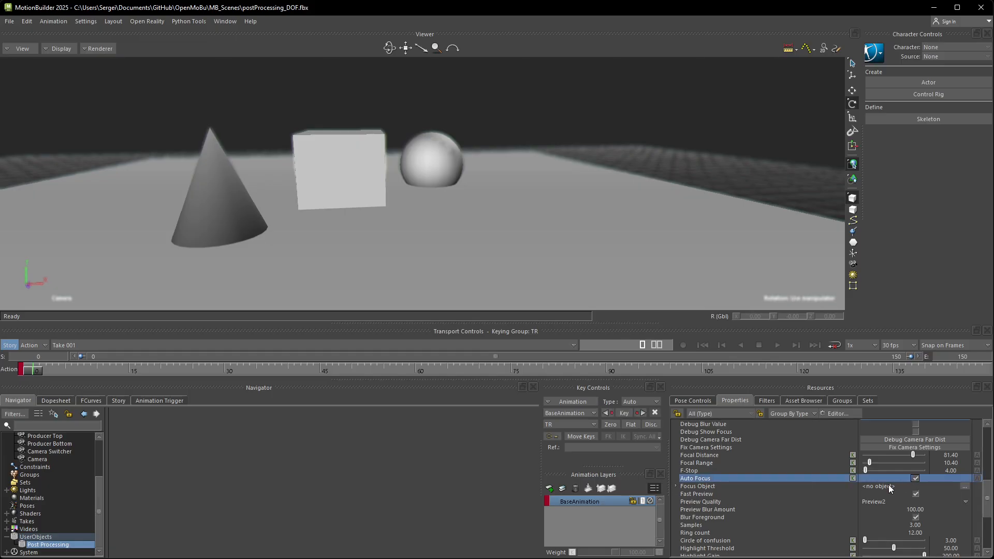
left_click(966, 486)
left_click(867, 501)
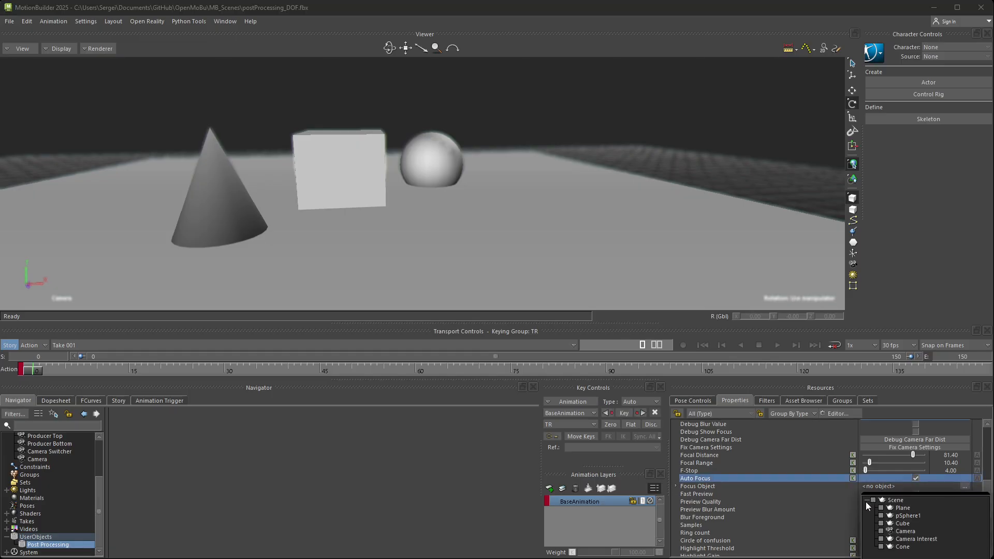
left_click(882, 540)
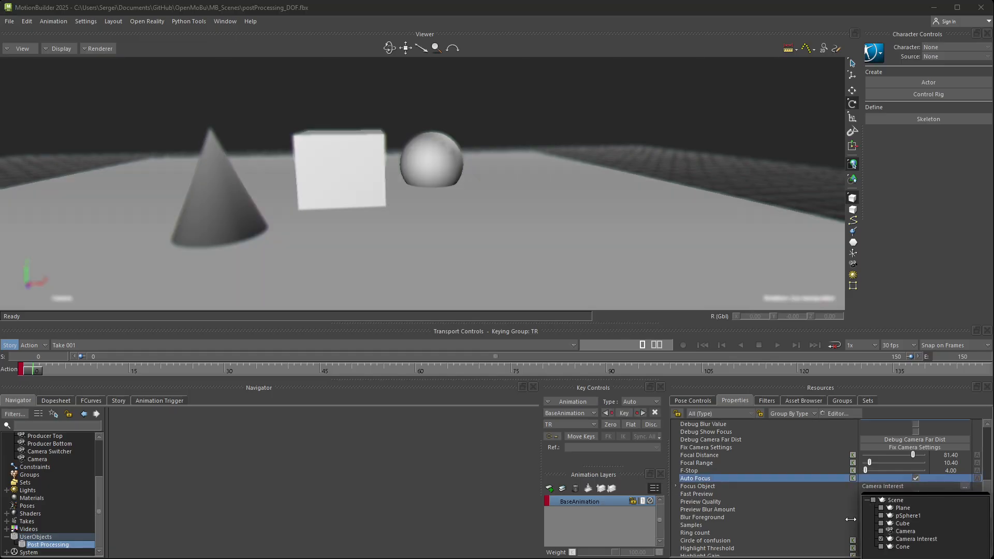
left_click(834, 480)
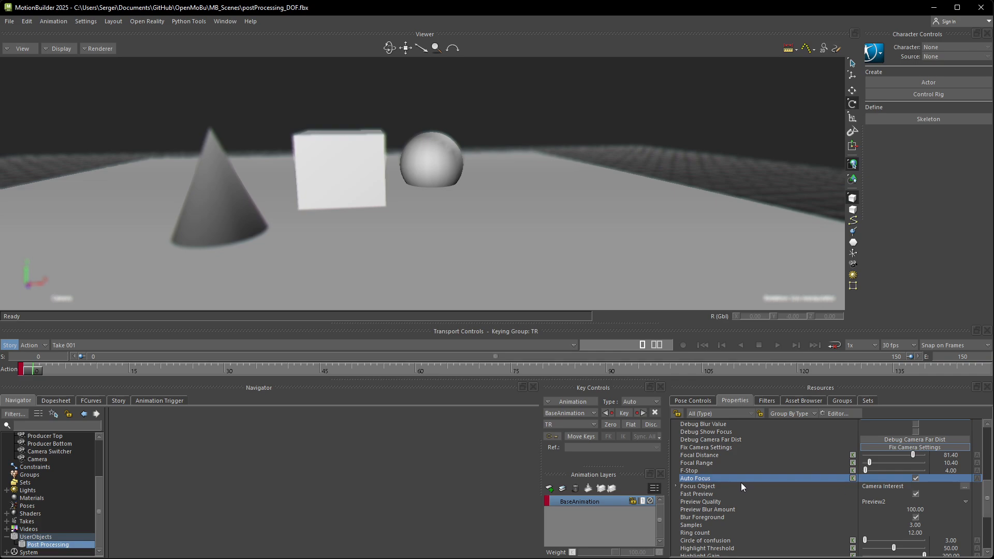
Turn on Debug Blur Value to inspect the depth of field blur mask in the camera view, and turn it off again
scroll(779, 502, "up", 2)
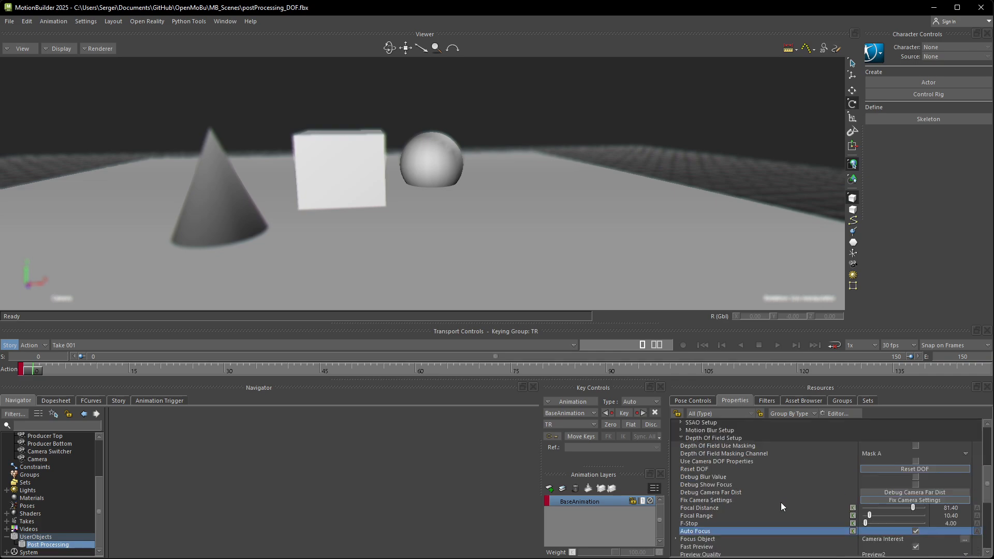
left_click(915, 477)
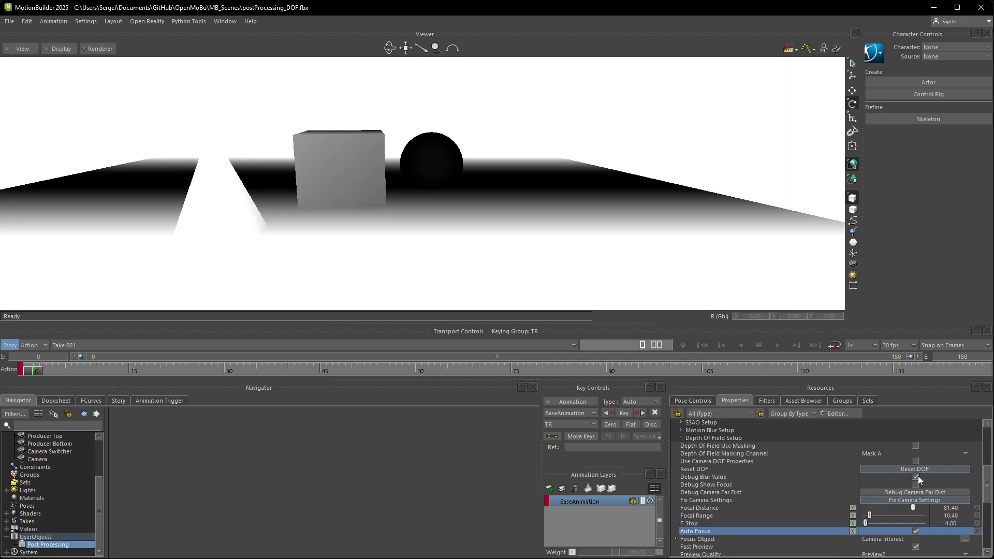
left_click(916, 477)
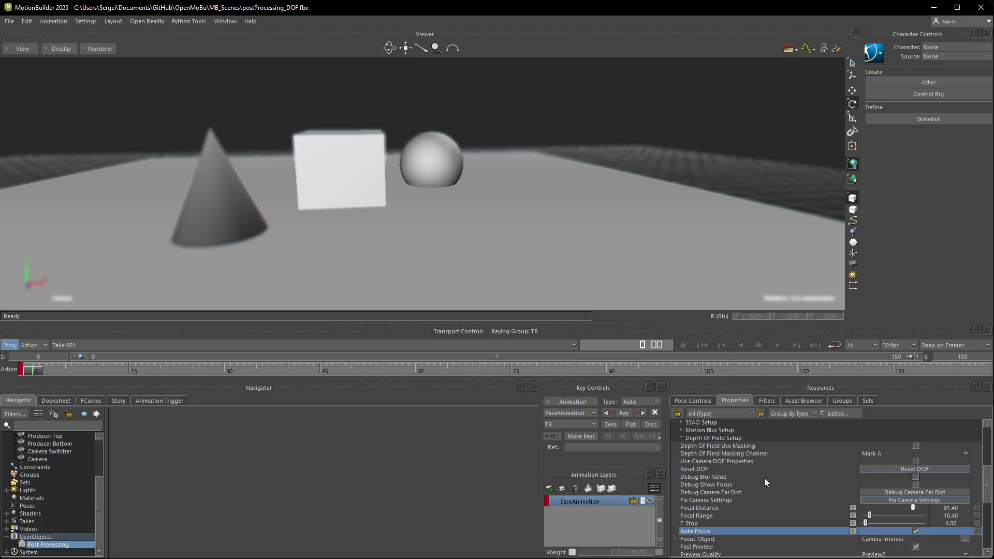